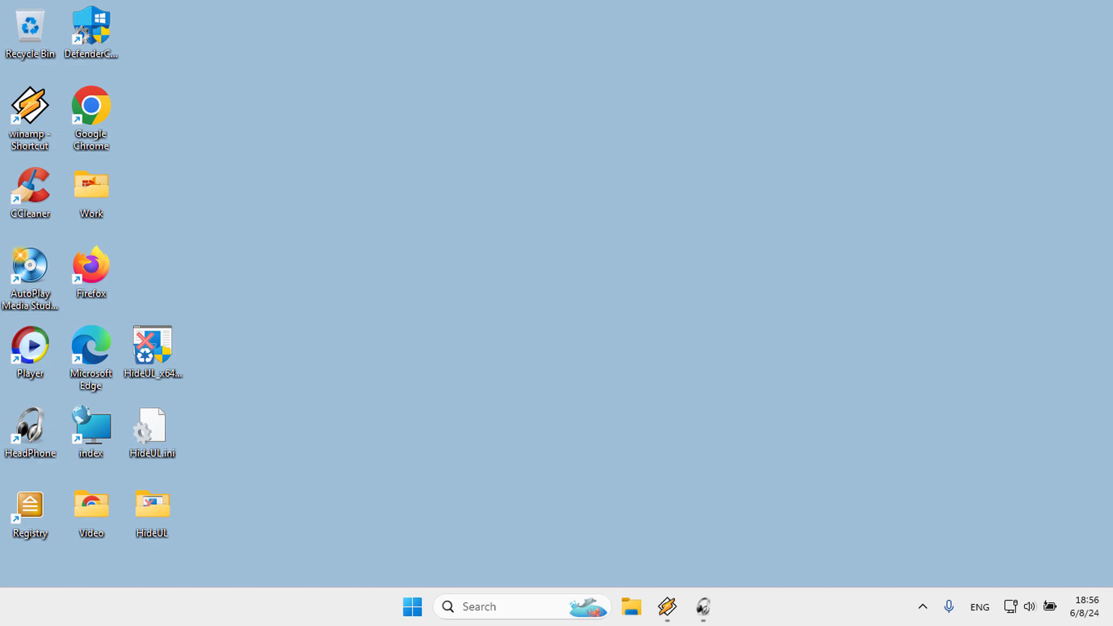
- Open Programs and Features from the desktop's System Tools menu and maximize it to show all 13 programs
{"action": "right_click", "coordinate": [238, 133]}
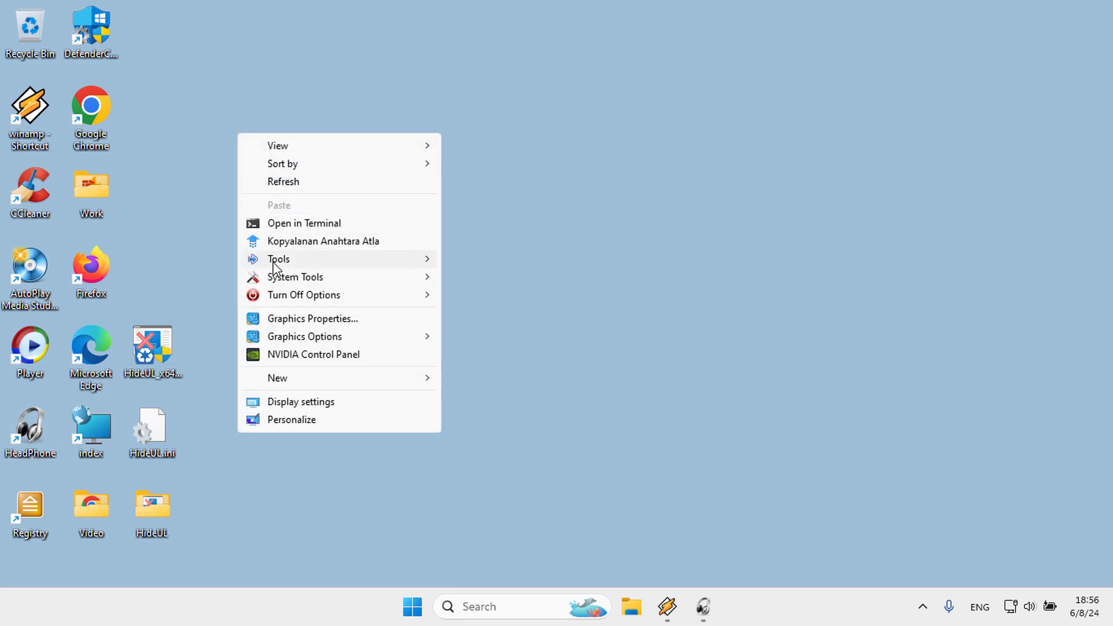
{"action": "mouse_move", "coordinate": [278, 279]}
{"action": "left_click", "coordinate": [481, 316]}
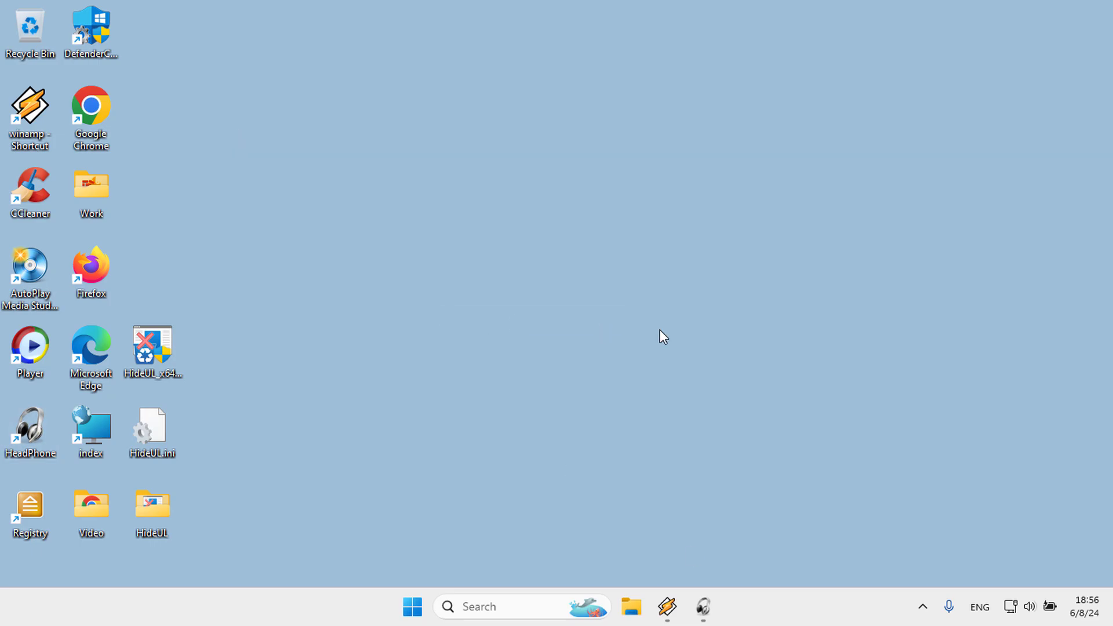
{"action": "left_click", "coordinate": [514, 21]}
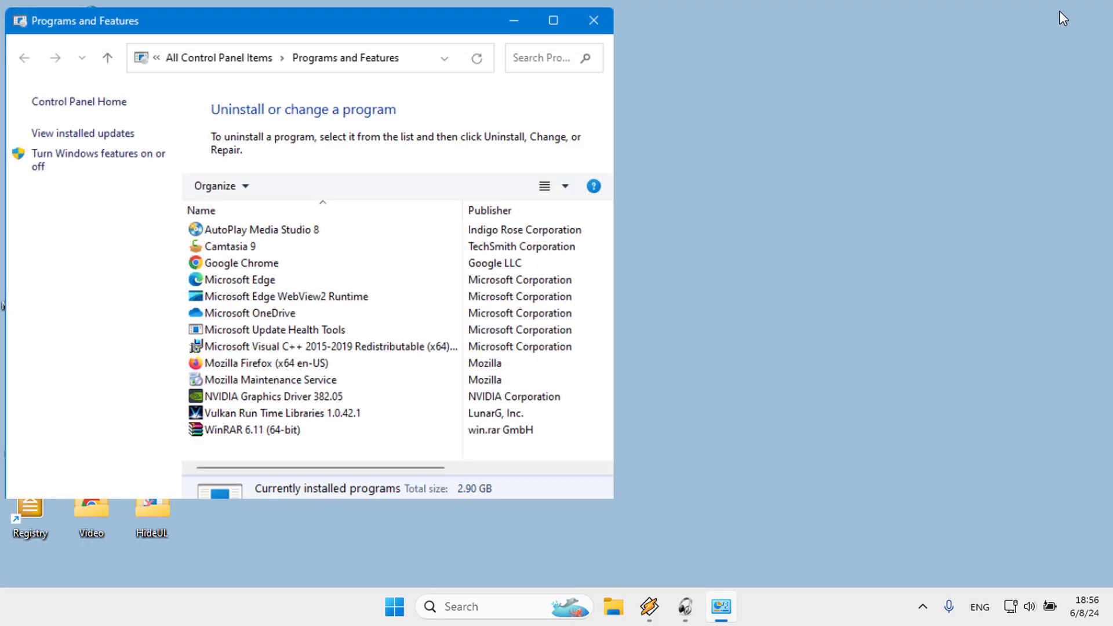
- Restore down and minimize Programs and Features, bring it back from the taskbar, then minimize it again
{"action": "left_click", "coordinate": [1057, 10]}
{"action": "left_click", "coordinate": [476, 23]}
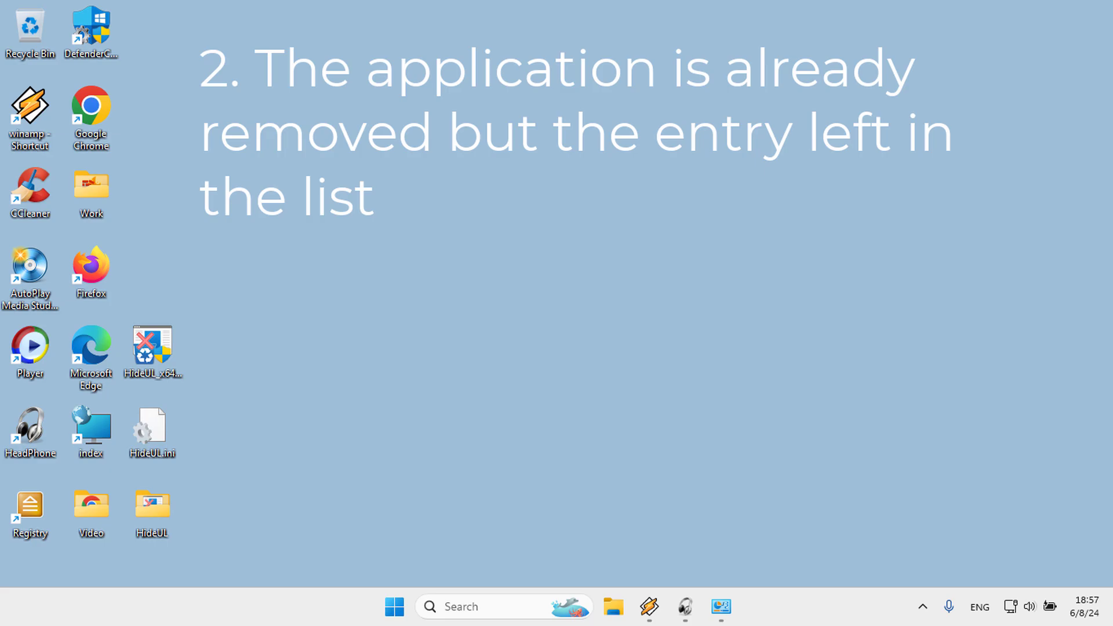
{"action": "left_click", "coordinate": [721, 606]}
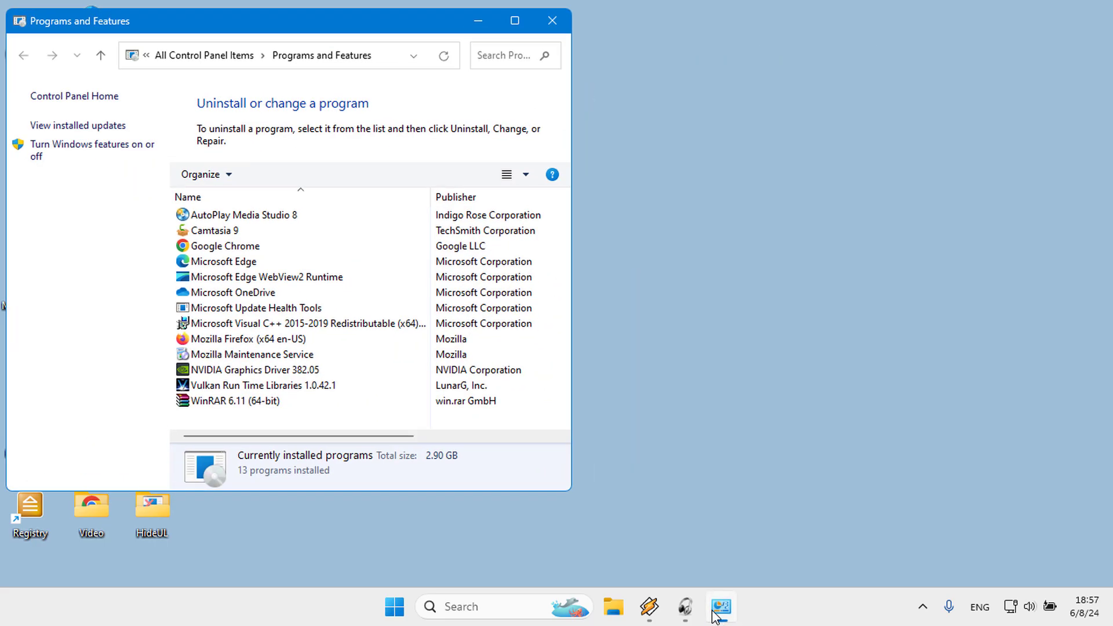
{"action": "left_click", "coordinate": [479, 24]}
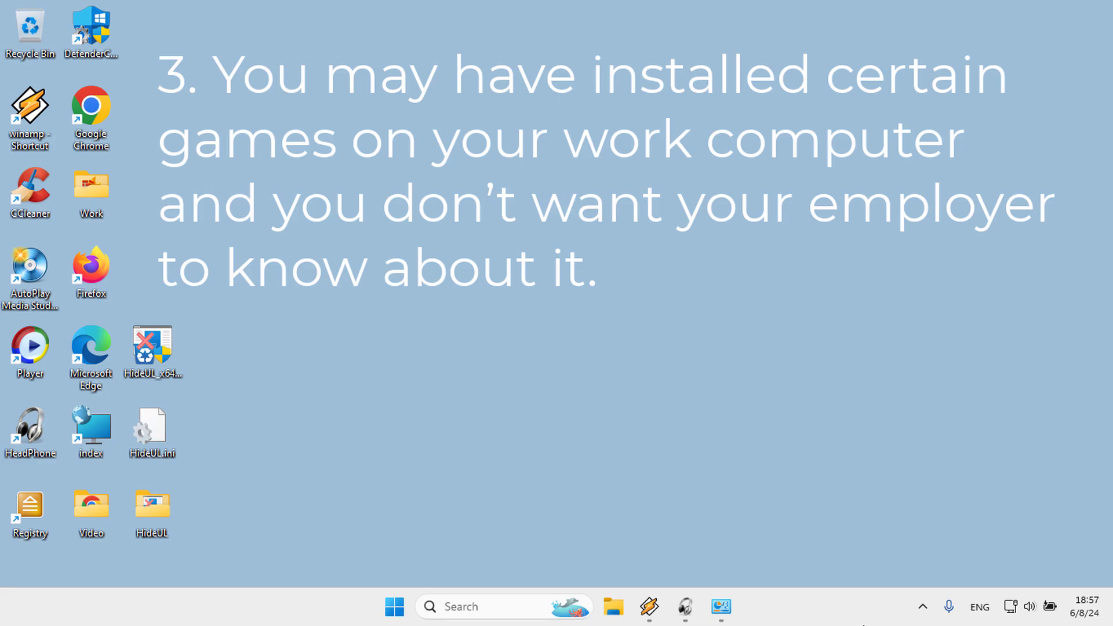
- Launch Registry Editor with regedit from the Run box and resize its window
{"action": "key", "text": "super+r"}
{"action": "key", "text": "Return"}
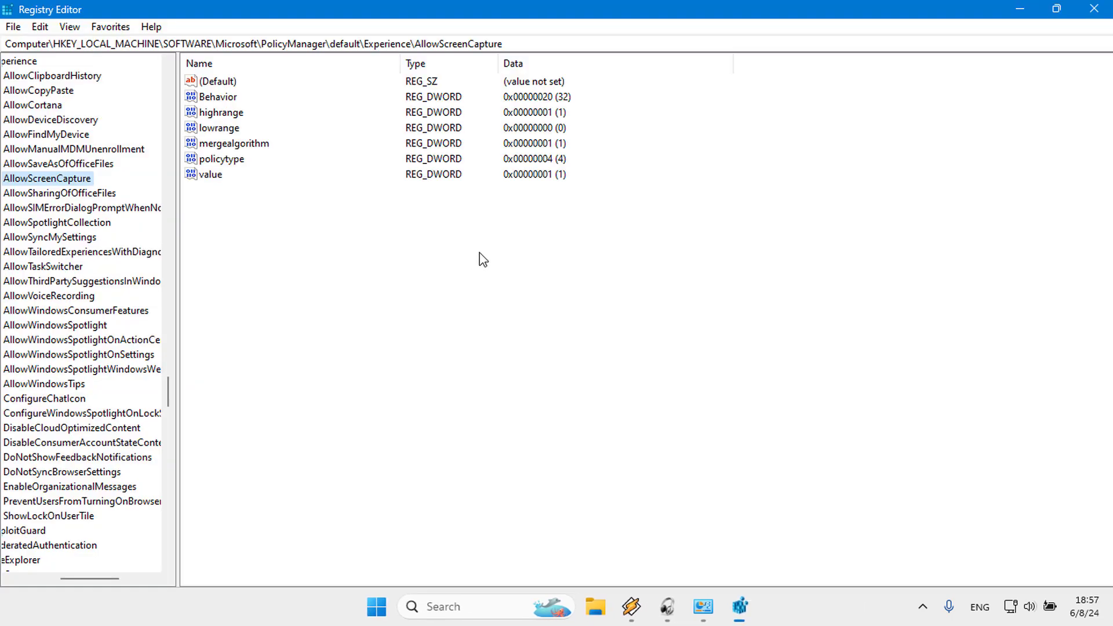
{"action": "left_click", "coordinate": [1062, 15]}
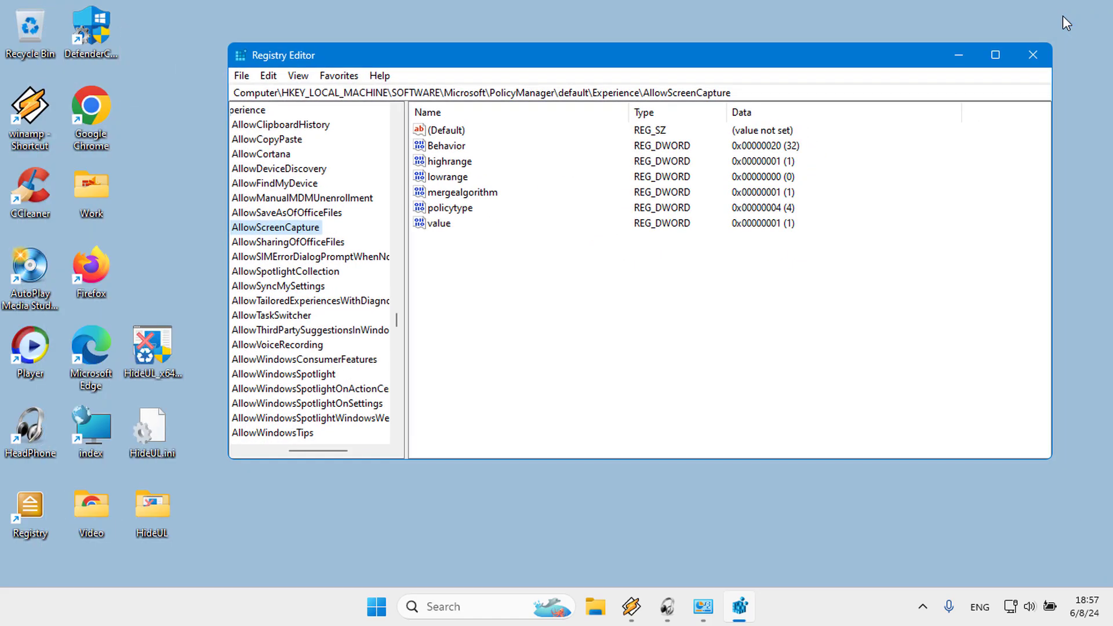
{"action": "left_click_drag", "start_coordinate": [347, 451], "coordinate": [298, 455]}
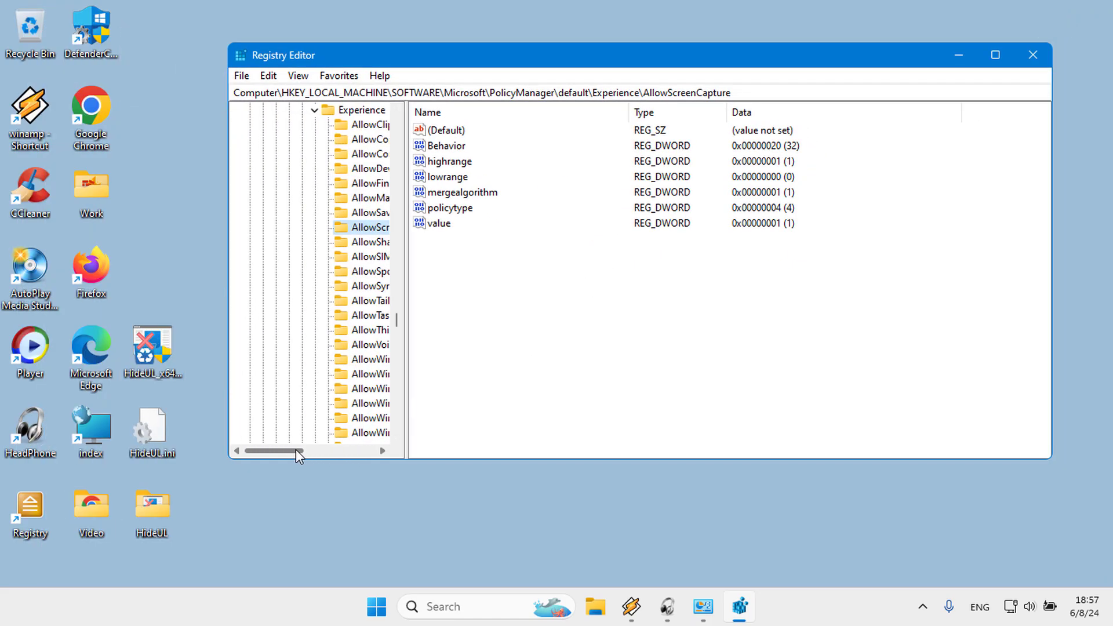
{"action": "left_click", "coordinate": [1035, 47]}
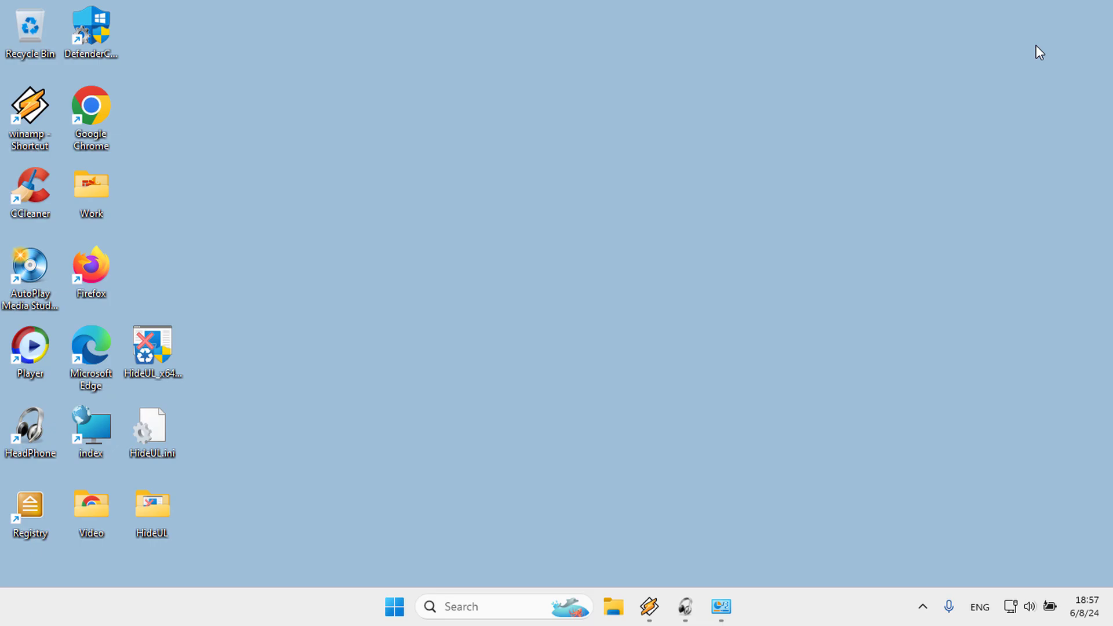
{"action": "key", "text": "super+r"}
{"action": "type", "text": "win"}
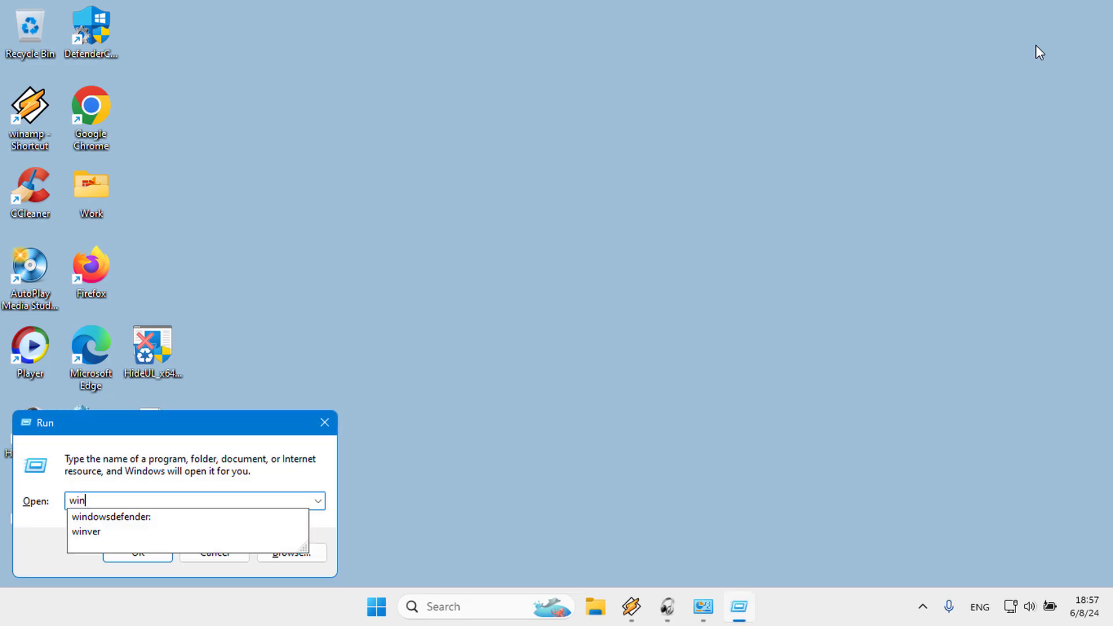
{"action": "type", "text": "ver"}
{"action": "key", "text": "Return"}
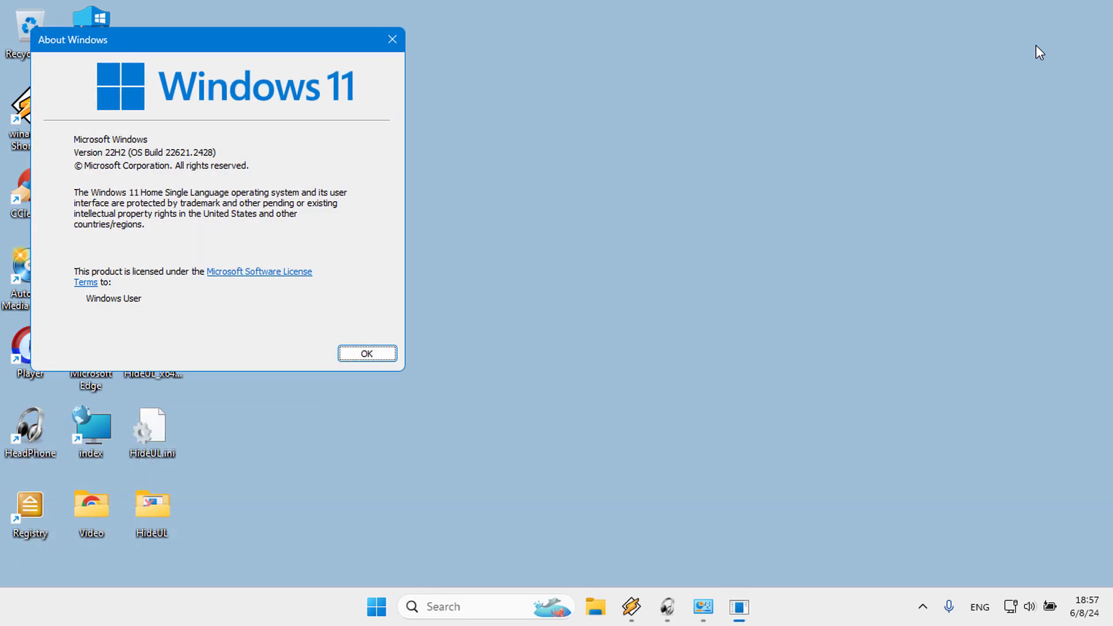
{"action": "left_click", "coordinate": [393, 353]}
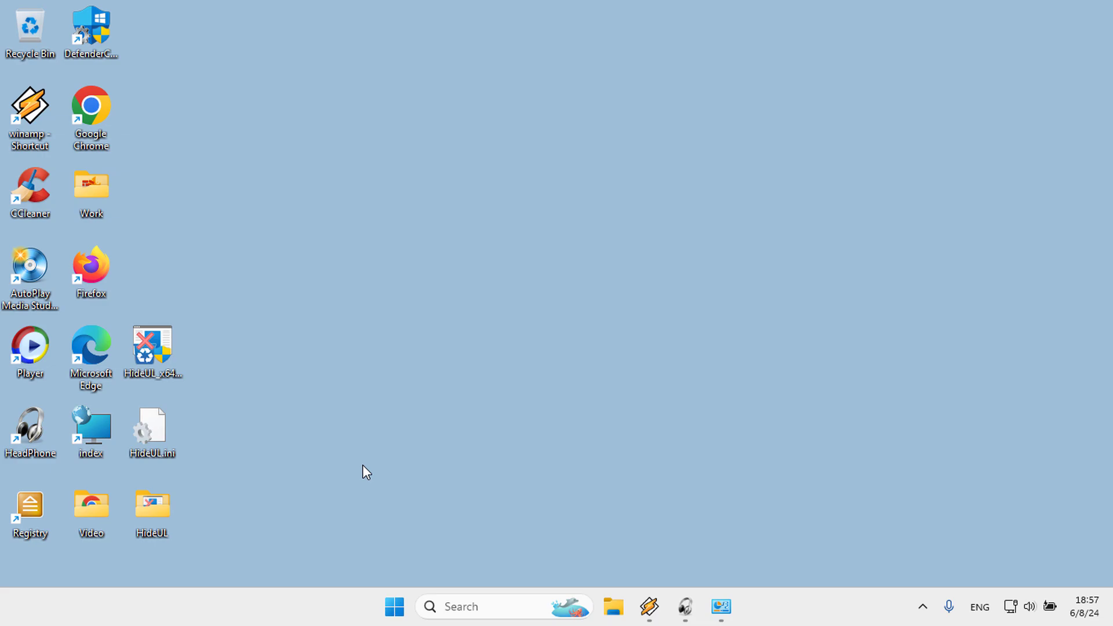
- Open the HideUL folder, view it as Large icons, and select HideUL_x64.exe
{"action": "double_click", "coordinate": [172, 513]}
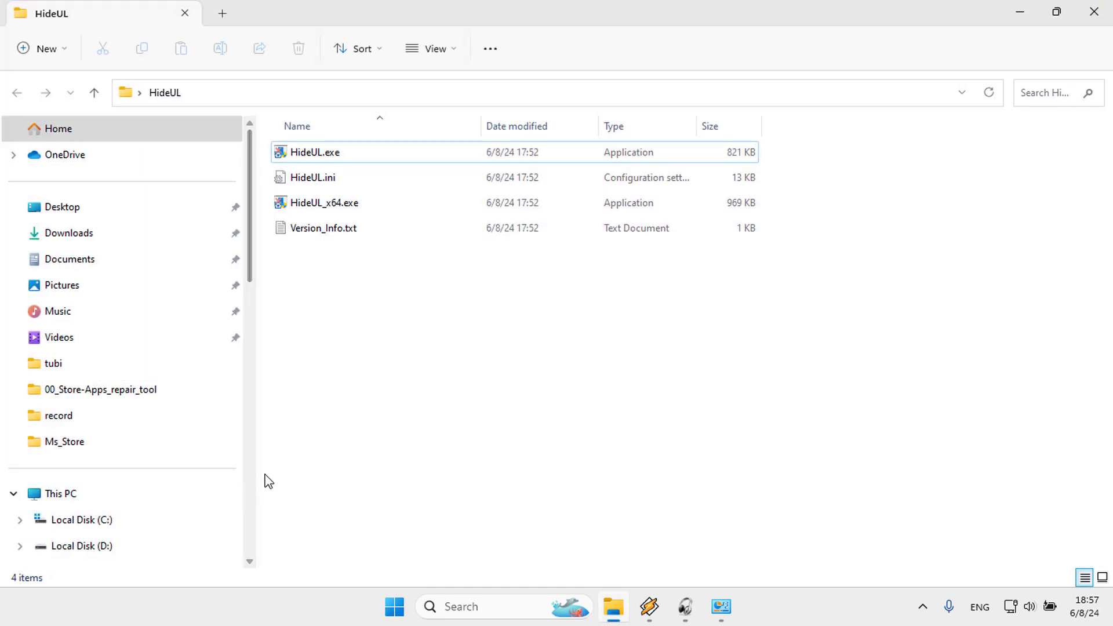
{"action": "left_click", "coordinate": [453, 51]}
{"action": "left_click", "coordinate": [442, 113]}
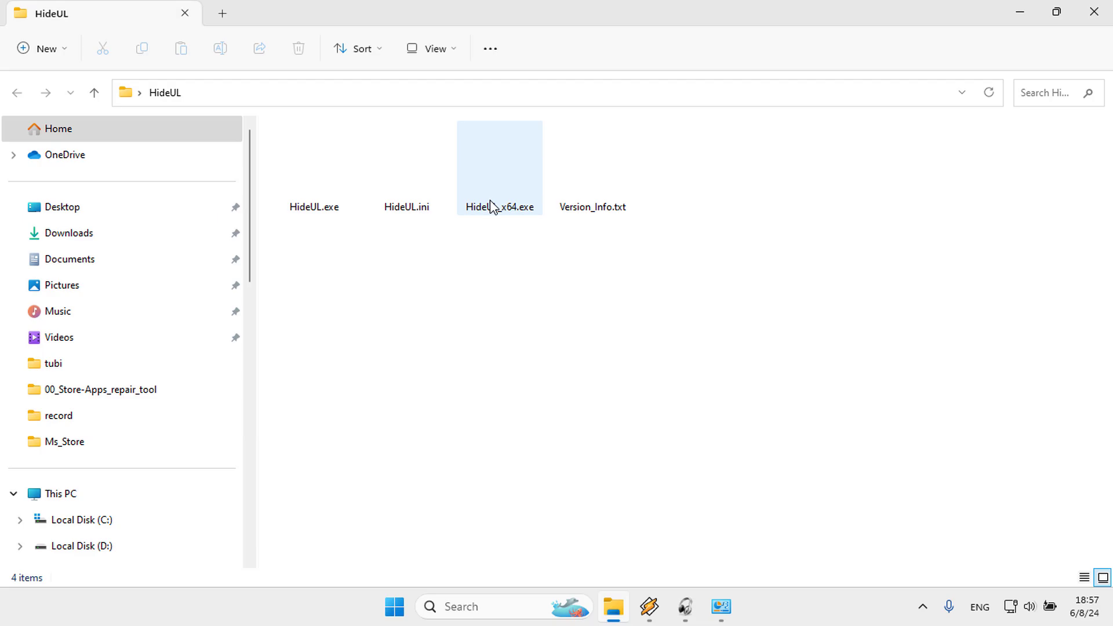
{"action": "left_click", "coordinate": [500, 202]}
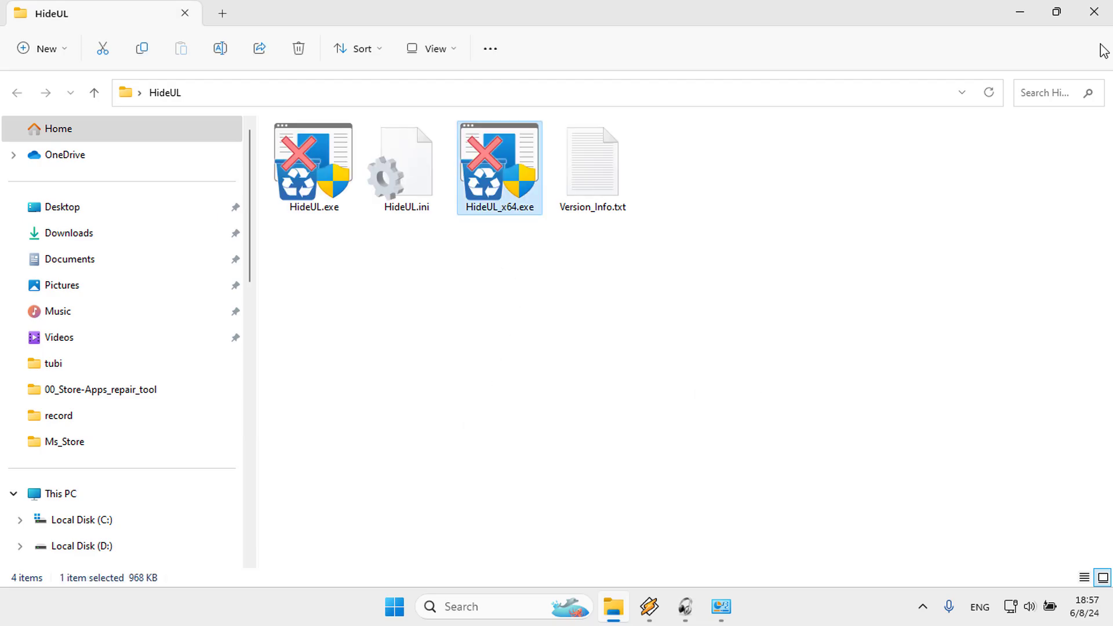
- Close the folder, start HideUL_x64.exe from the desktop, and move its window to the upper right
{"action": "left_click", "coordinate": [1093, 11]}
{"action": "double_click", "coordinate": [174, 355]}
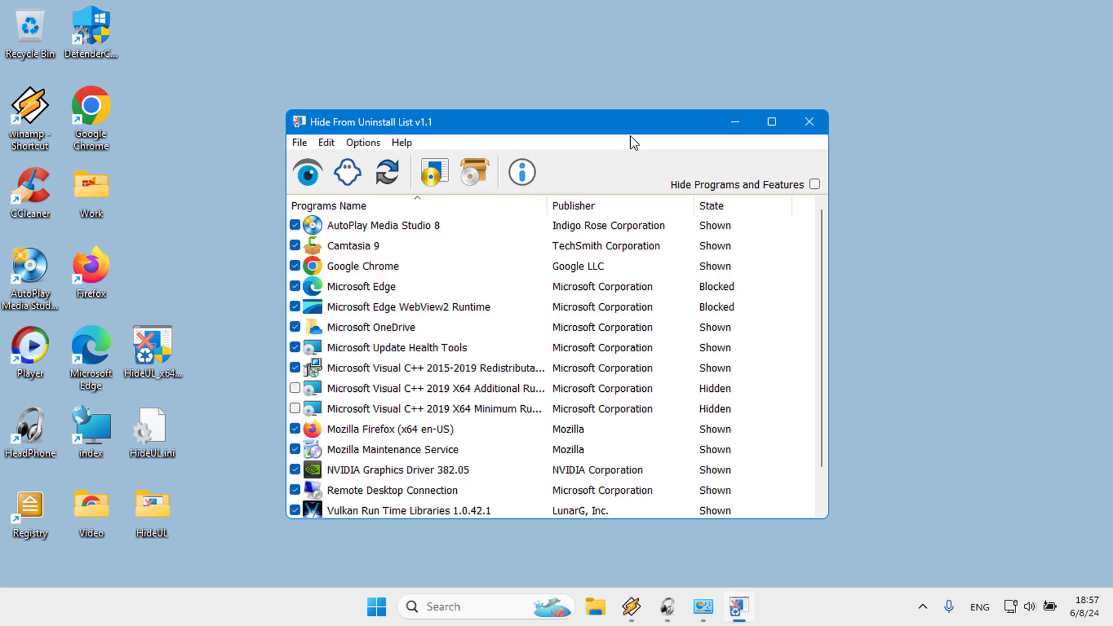
{"action": "left_click_drag", "start_coordinate": [635, 127], "coordinate": [940, 36]}
- Hide AutoPlay Media Studio 8 using the toolbar, then tick its checkbox to show it again
{"action": "left_click", "coordinate": [703, 607]}
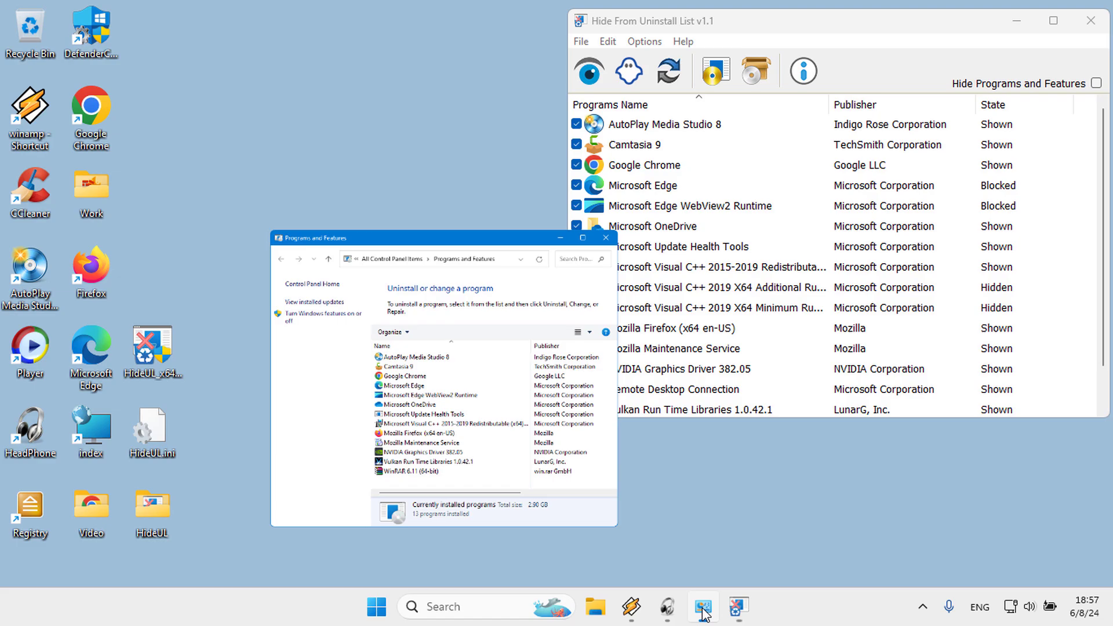
{"action": "left_click", "coordinate": [742, 26]}
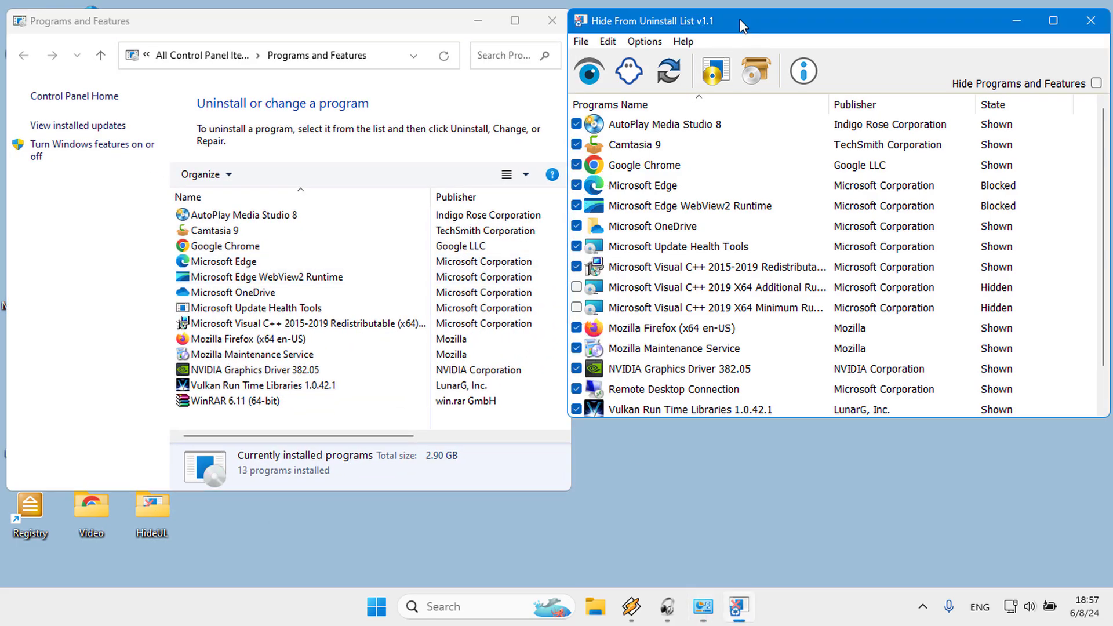
{"action": "mouse_move", "coordinate": [742, 22]}
{"action": "left_mouse_down"}
{"action": "mouse_move", "coordinate": [751, 41]}
{"action": "mouse_move", "coordinate": [748, 24]}
{"action": "left_mouse_up"}
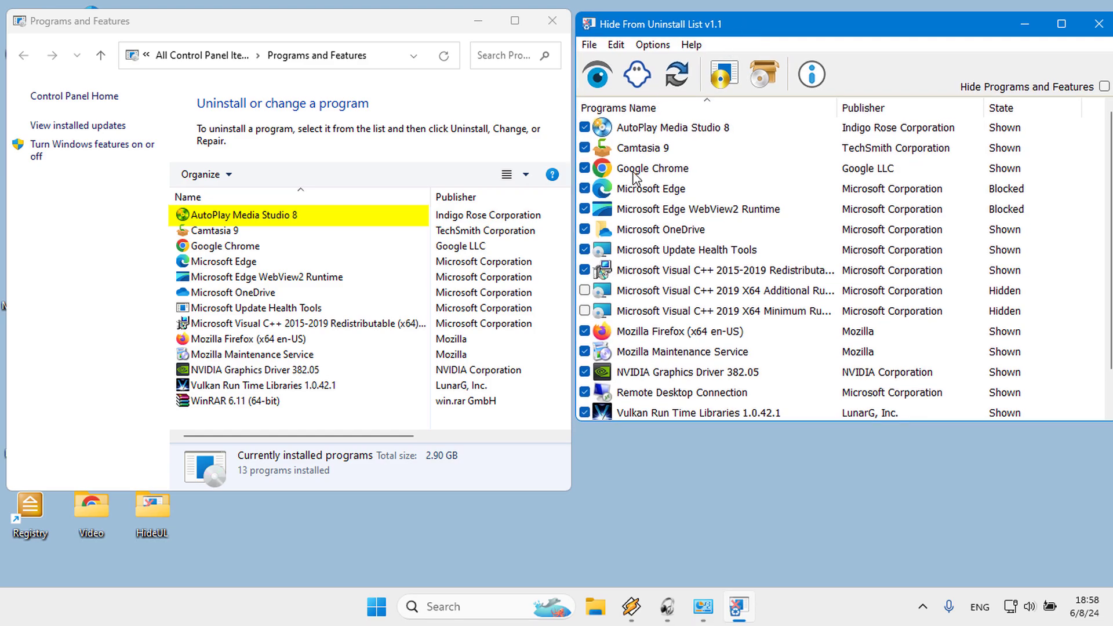
{"action": "left_click", "coordinate": [648, 127]}
{"action": "left_click", "coordinate": [637, 74]}
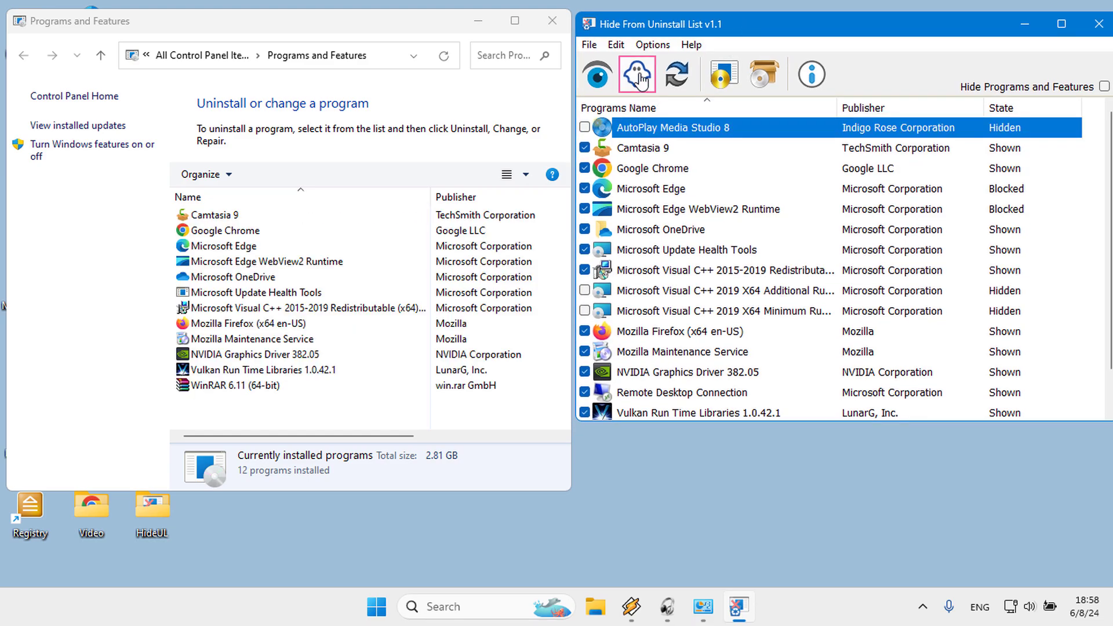
{"action": "left_click", "coordinate": [584, 127]}
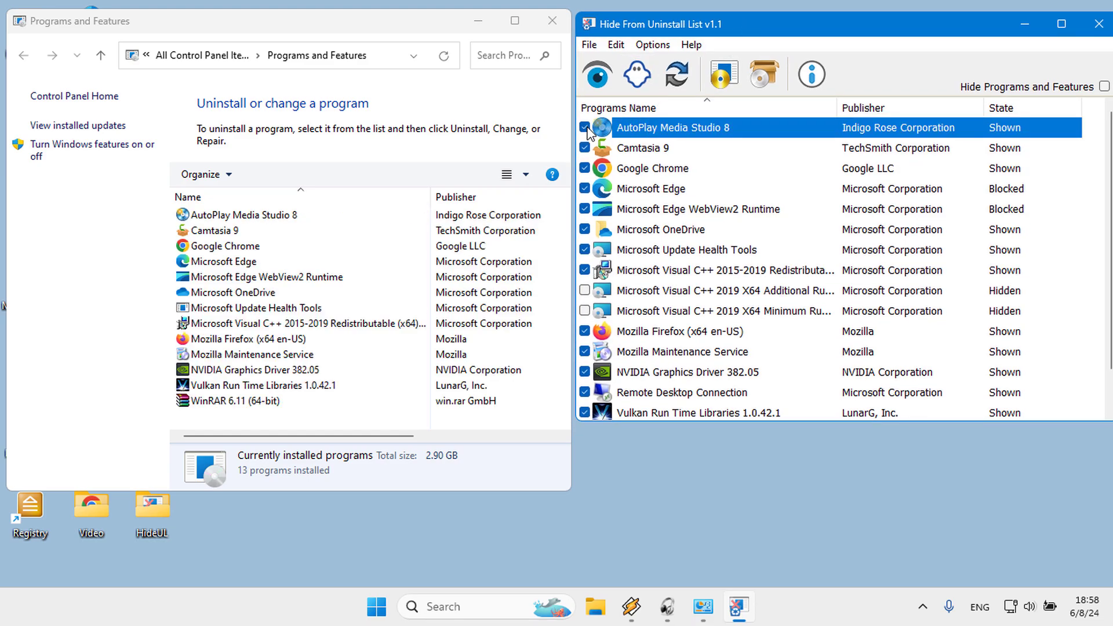
- Hide AutoPlay Media Studio 8 again through its context menu, then re-tick it to show it
{"action": "right_click", "coordinate": [728, 127]}
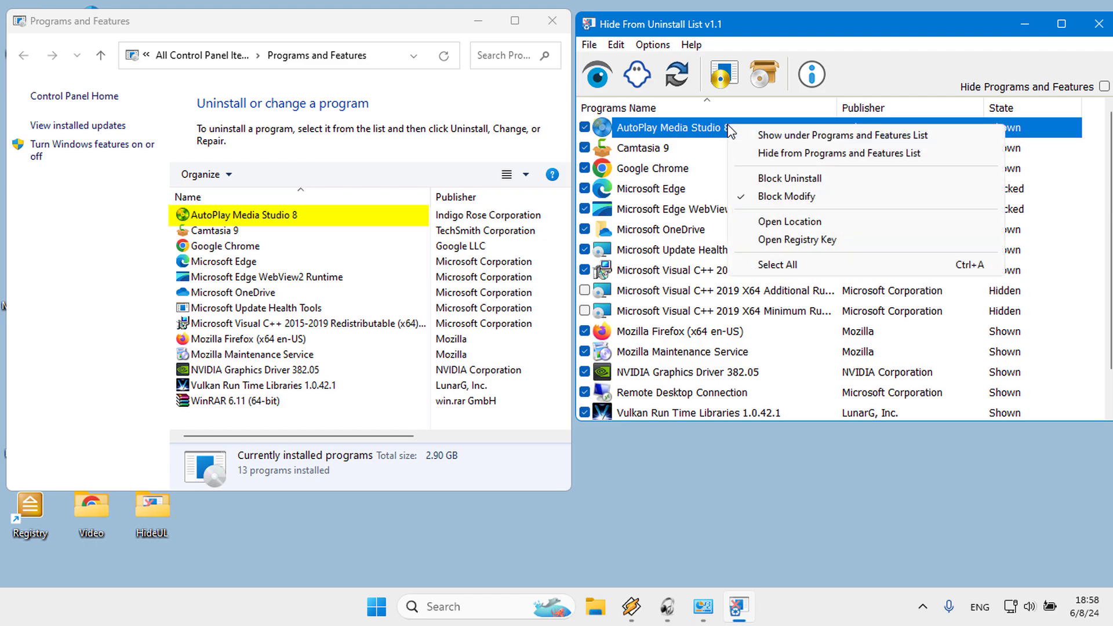
{"action": "left_click", "coordinate": [825, 154]}
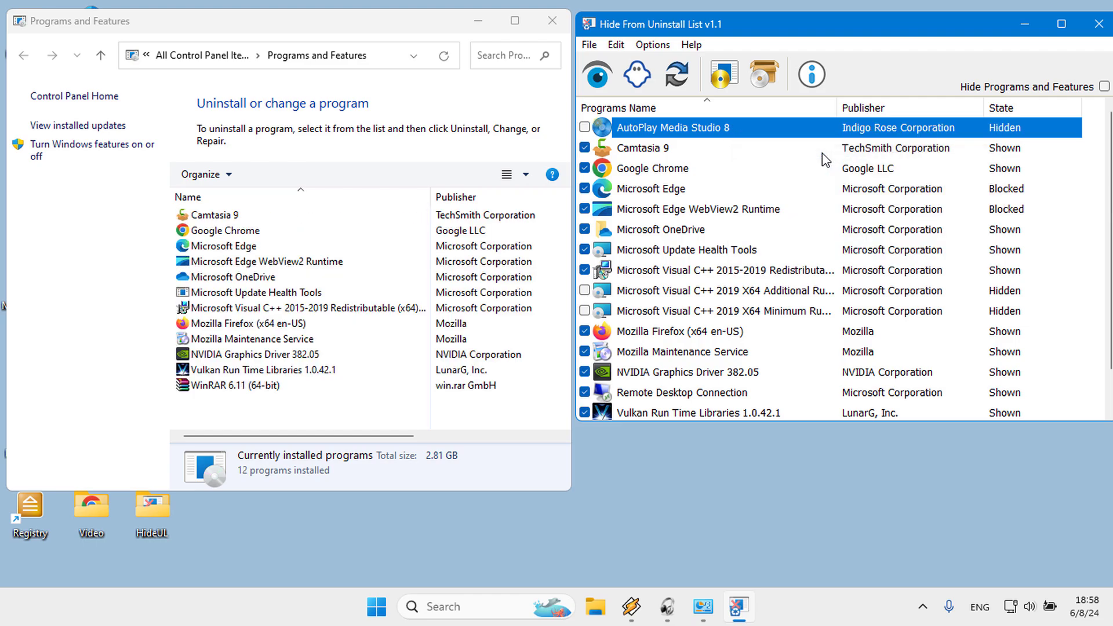
{"action": "left_click", "coordinate": [587, 129]}
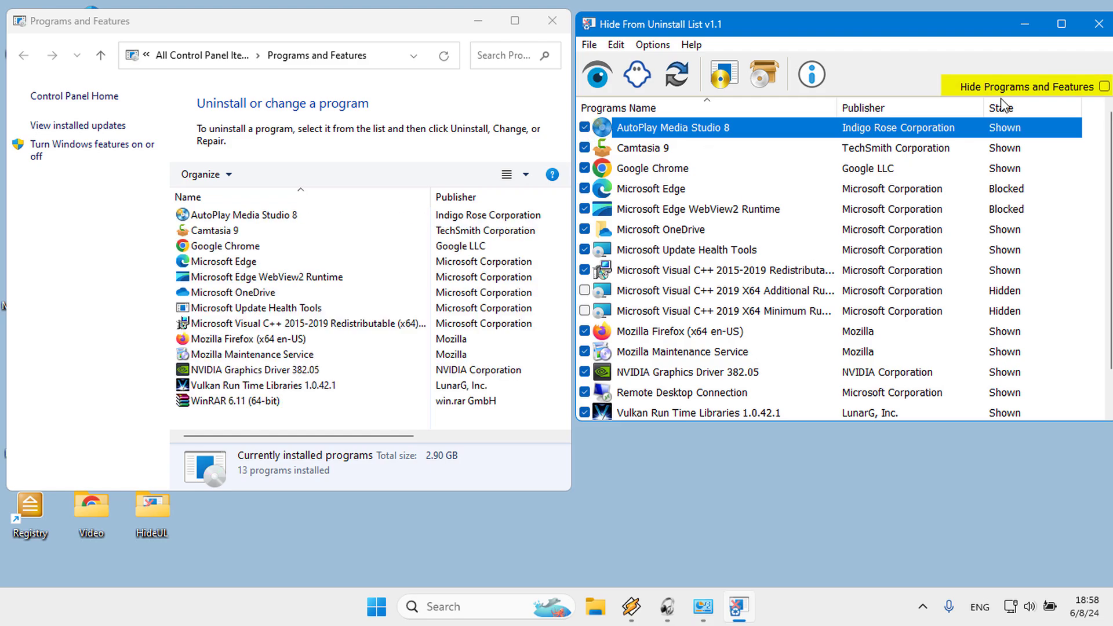
- Tick Hide Programs and Features so Programs and Features reports disabled with 0 programs
{"action": "left_click", "coordinate": [1102, 87]}
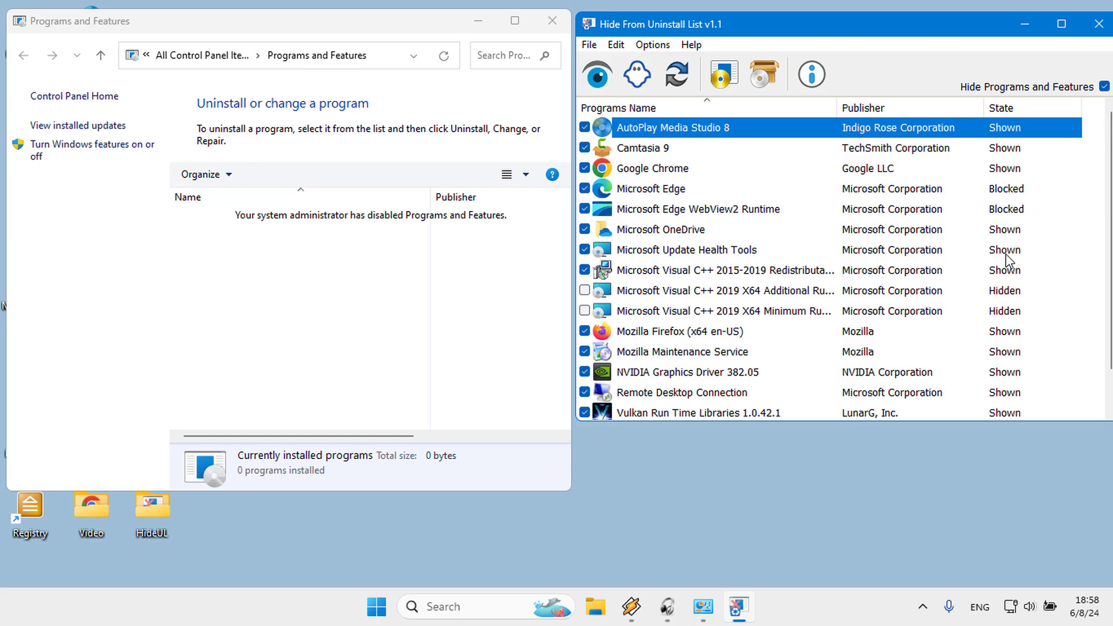
- Untick Hide Programs and Features and check AutoPlay Media Studio 8's options in both windows
{"action": "right_click", "coordinate": [740, 129]}
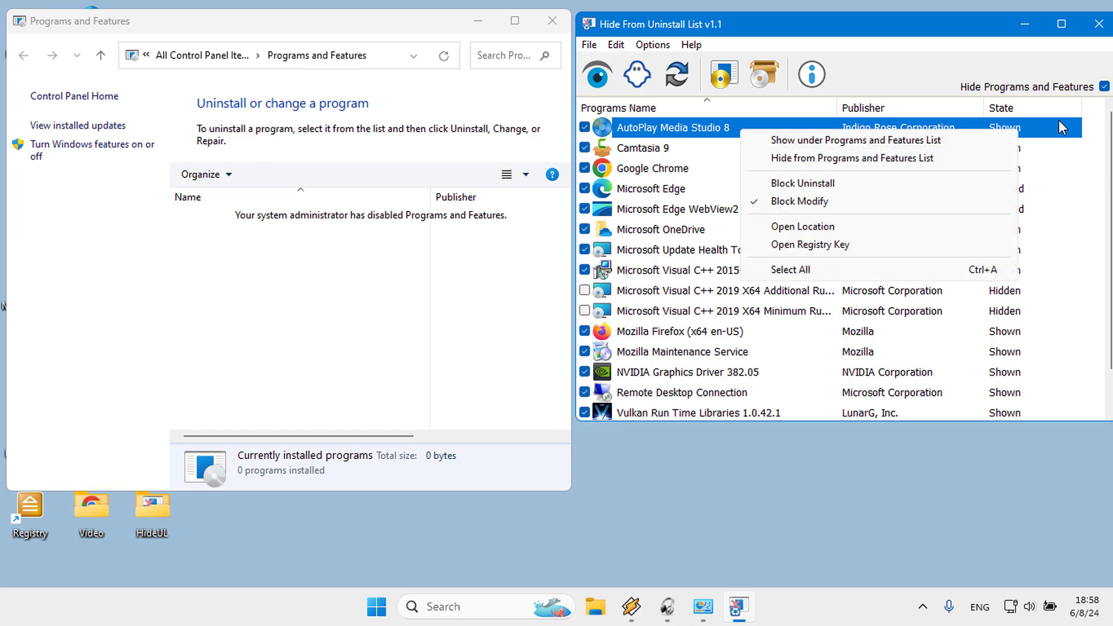
{"action": "left_click", "coordinate": [1104, 87]}
{"action": "right_click", "coordinate": [696, 132]}
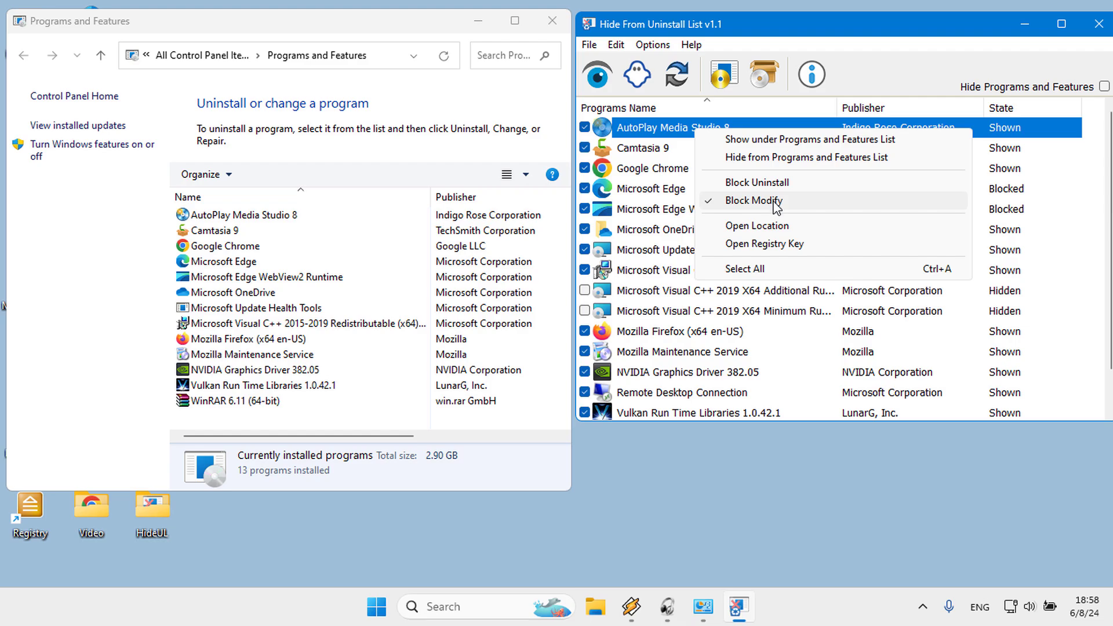
{"action": "right_click", "coordinate": [265, 215]}
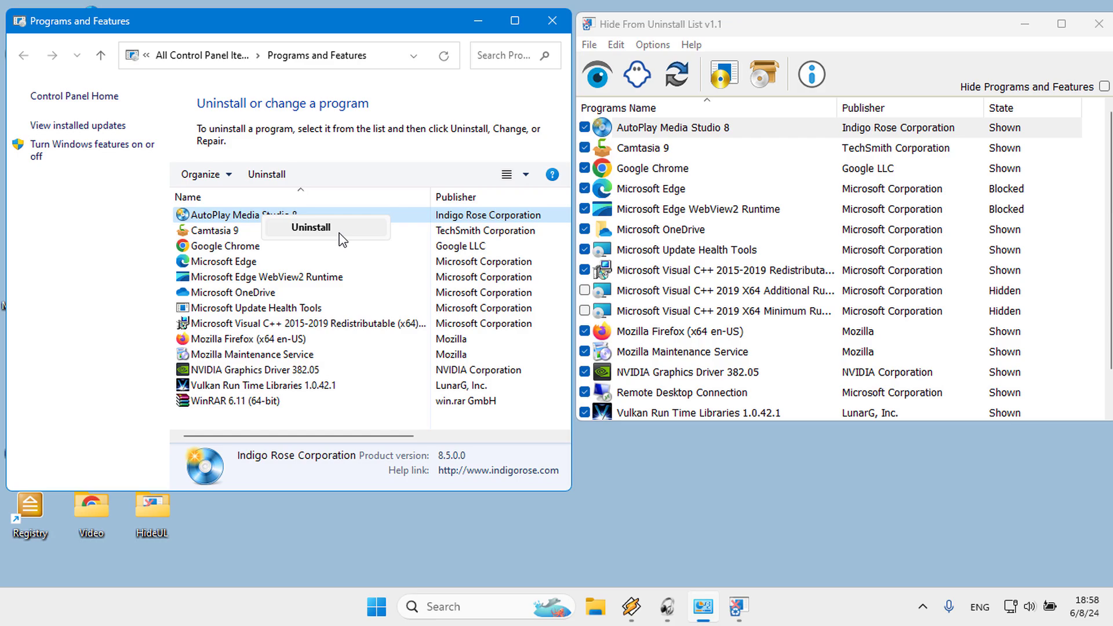
- Set AutoPlay Media Studio 8 to Block Uninstall and confirm Programs and Features offers no Uninstall
{"action": "right_click", "coordinate": [696, 132]}
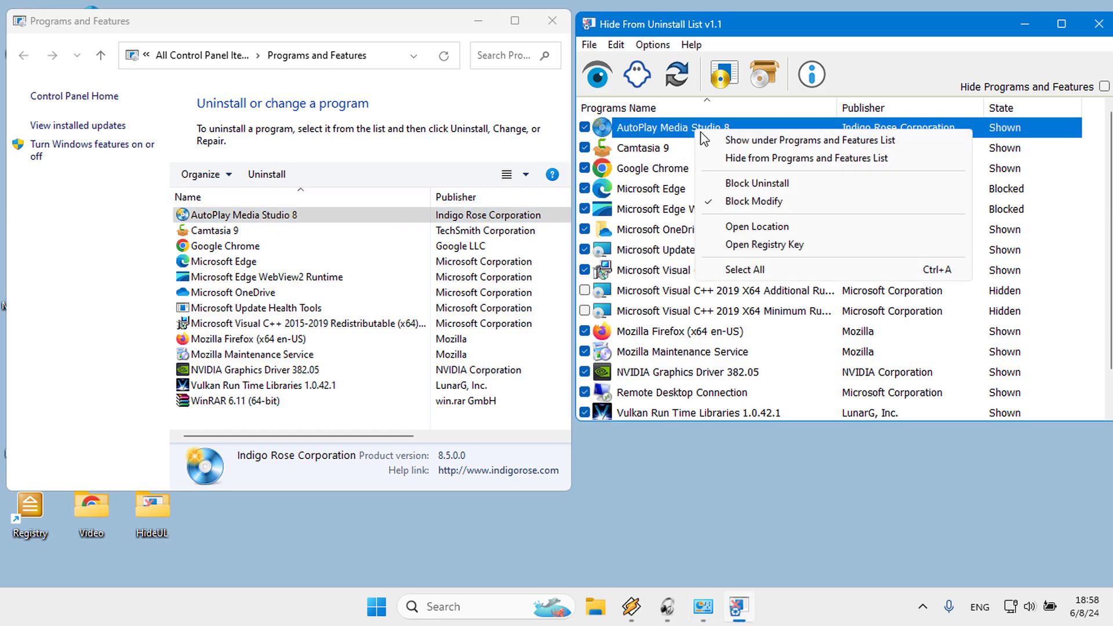
{"action": "left_click", "coordinate": [752, 183]}
{"action": "left_click", "coordinate": [246, 218]}
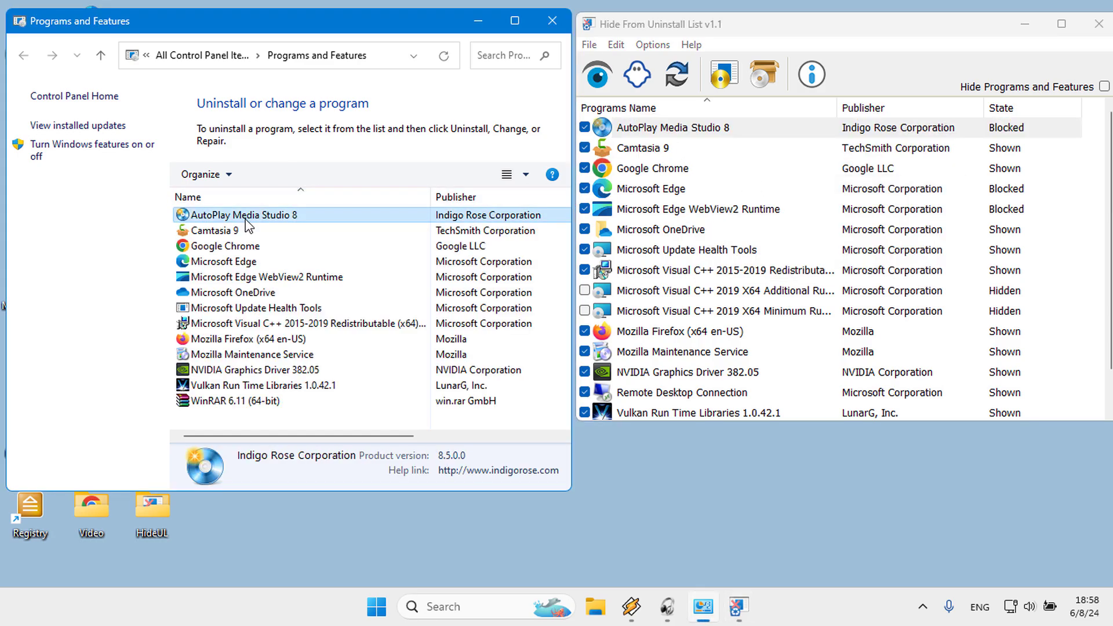
{"action": "left_click", "coordinate": [721, 128]}
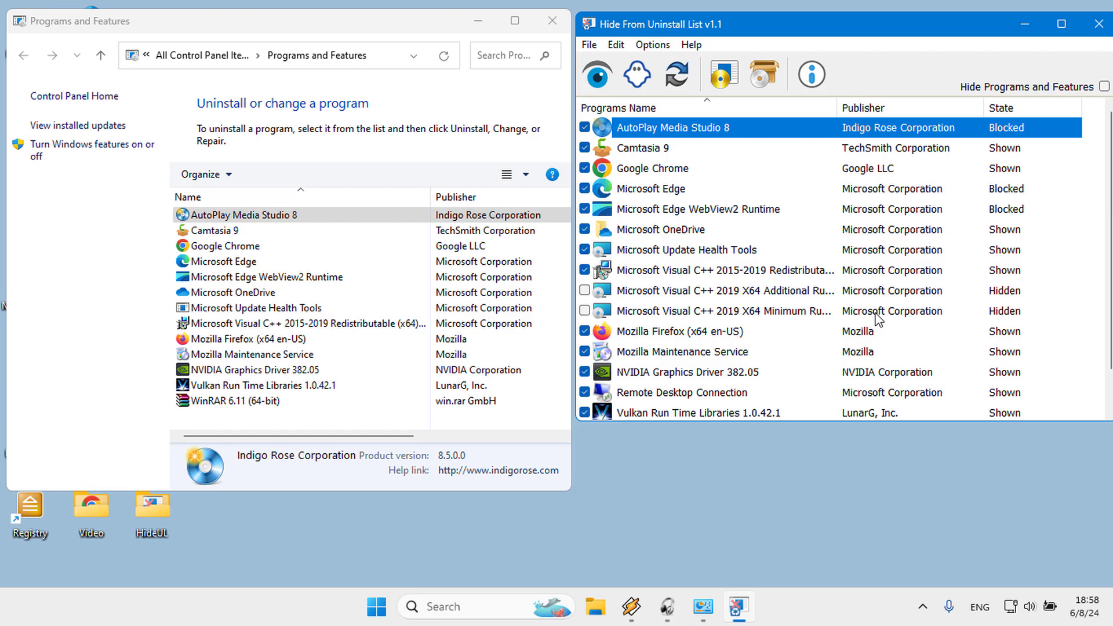
- Check Microsoft Edge's blocked status, then run File > Restore Defaults and confirm with Yes
{"action": "left_click", "coordinate": [228, 263]}
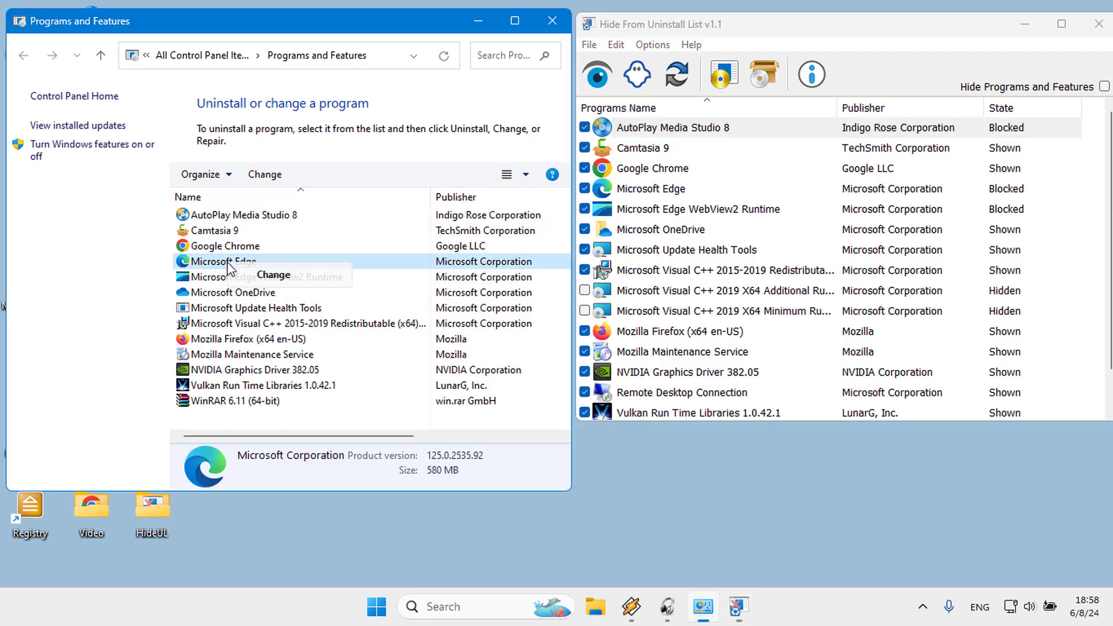
{"action": "right_click", "coordinate": [657, 191]}
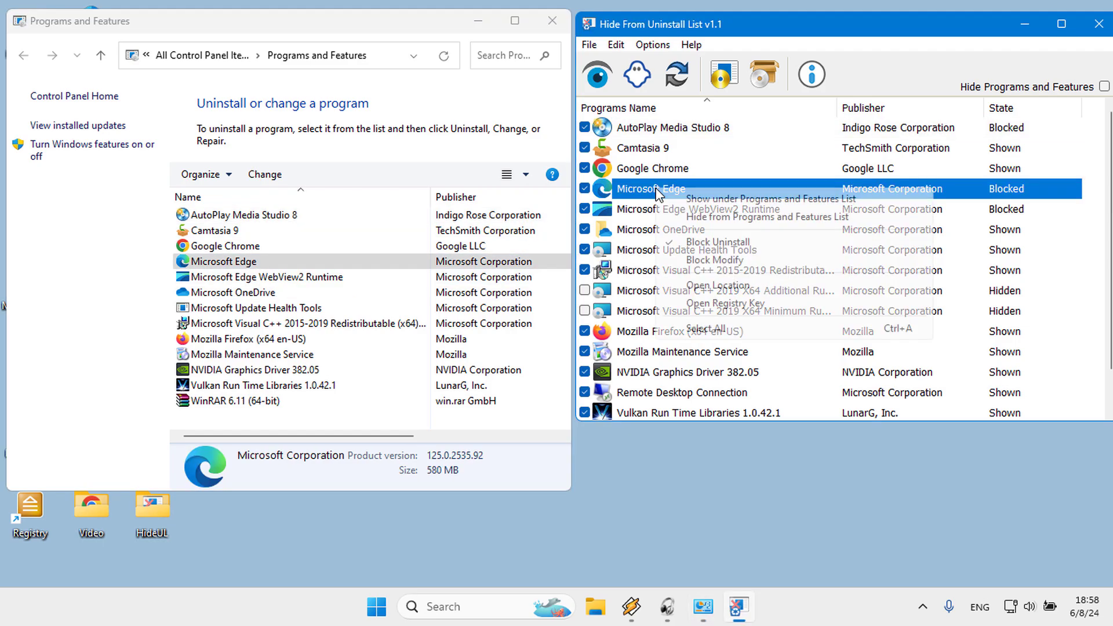
{"action": "left_click", "coordinate": [589, 46]}
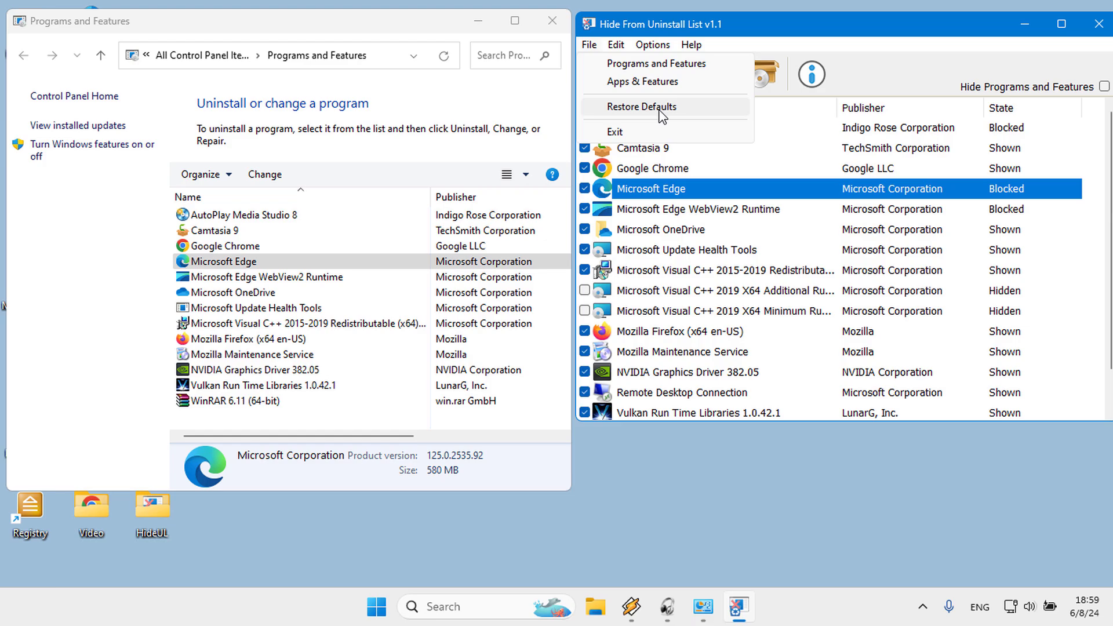
{"action": "left_click", "coordinate": [659, 107]}
{"action": "left_click", "coordinate": [603, 355]}
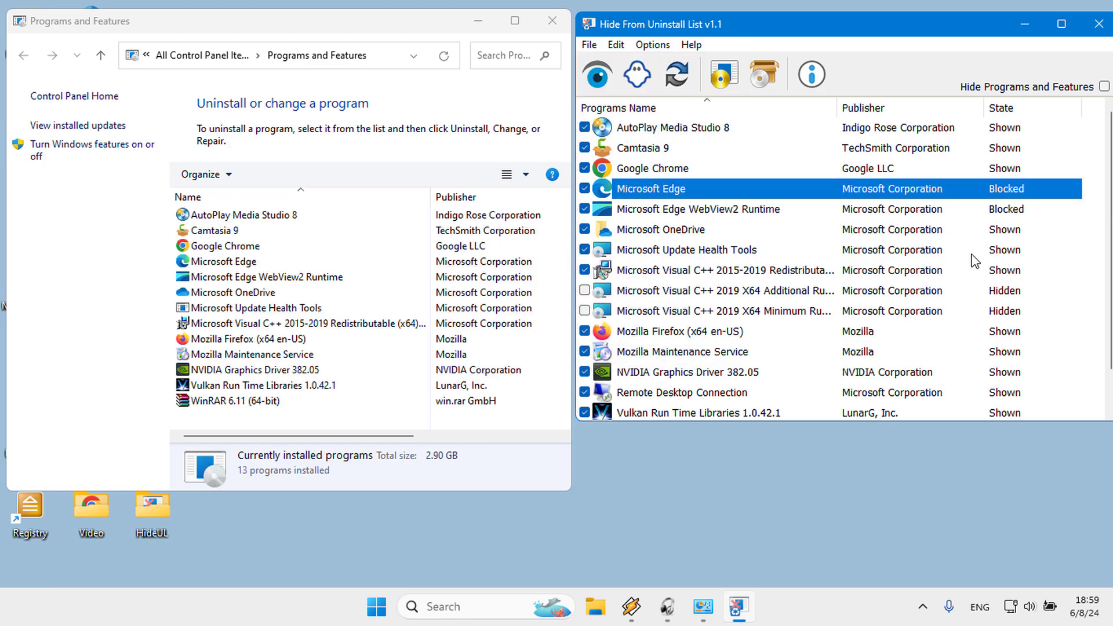
{"action": "right_click", "coordinate": [669, 187]}
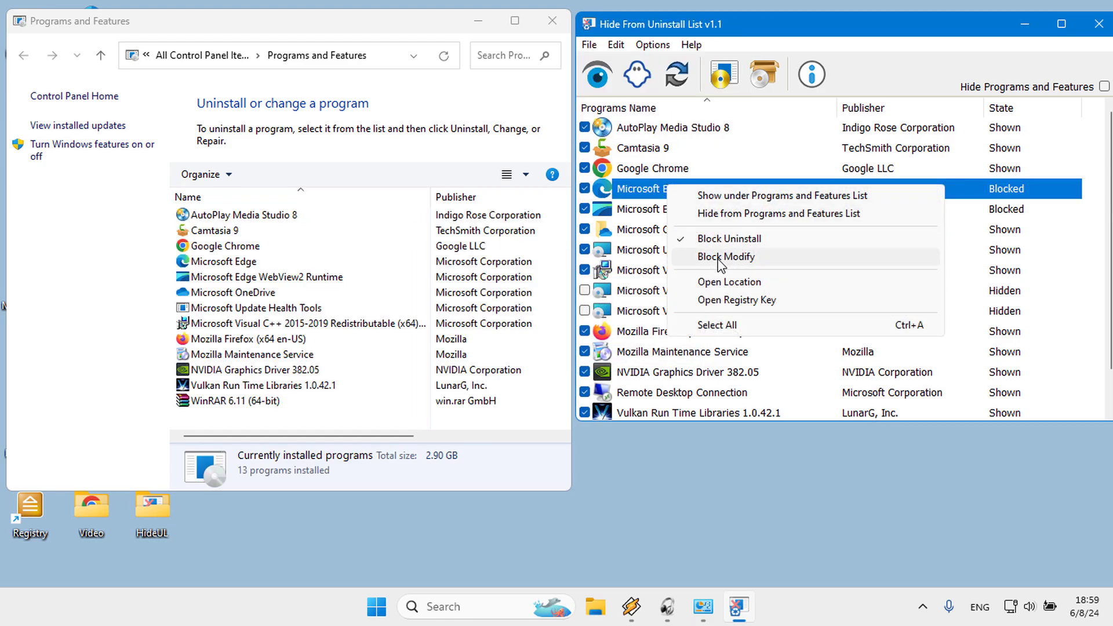
- Untick Edge, Chrome, AutoPlay, WebView2, OneDrive, Update Health Tools, Visual C++ 2015-2019 and Firefox
{"action": "left_click", "coordinate": [584, 188]}
{"action": "left_click", "coordinate": [585, 168]}
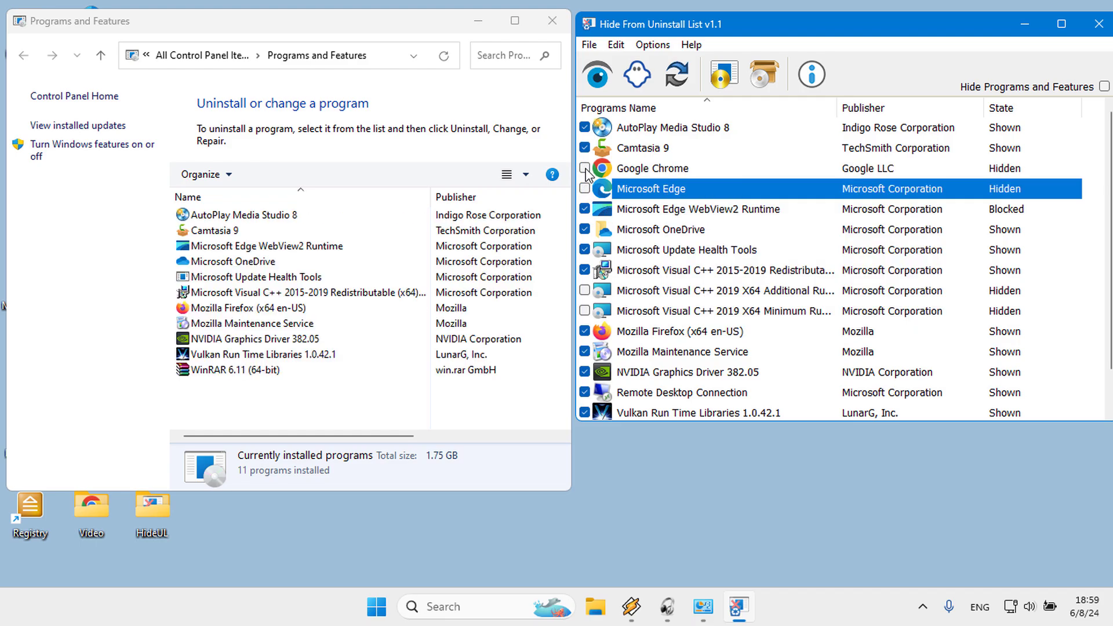
{"action": "left_click", "coordinate": [585, 128]}
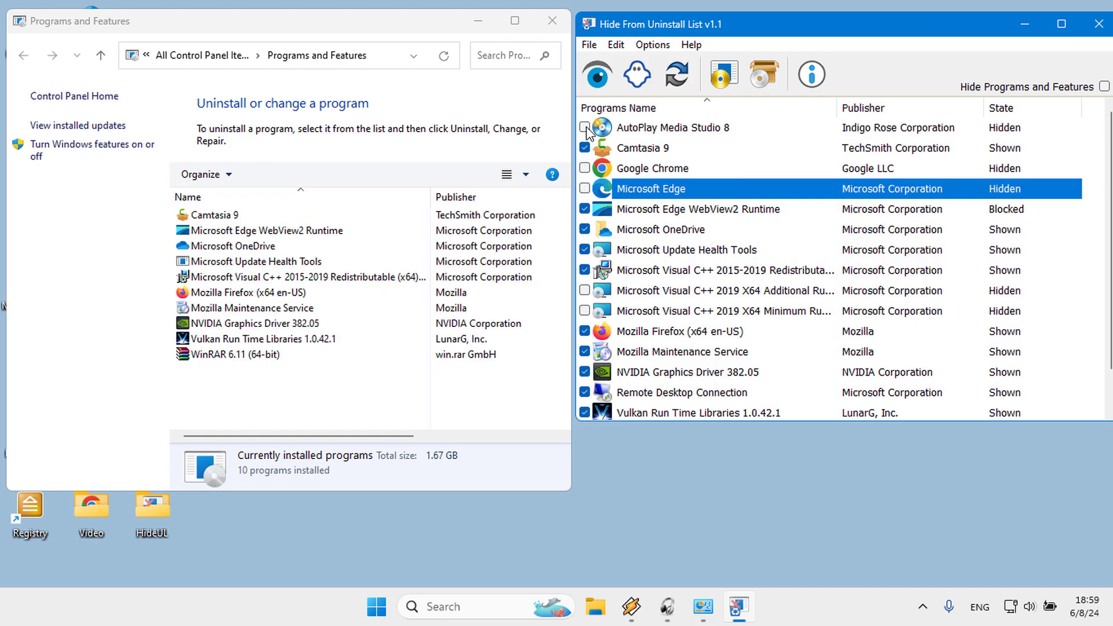
{"action": "left_click", "coordinate": [584, 209]}
{"action": "left_click", "coordinate": [584, 229]}
{"action": "left_click", "coordinate": [584, 249]}
{"action": "left_click", "coordinate": [584, 270]}
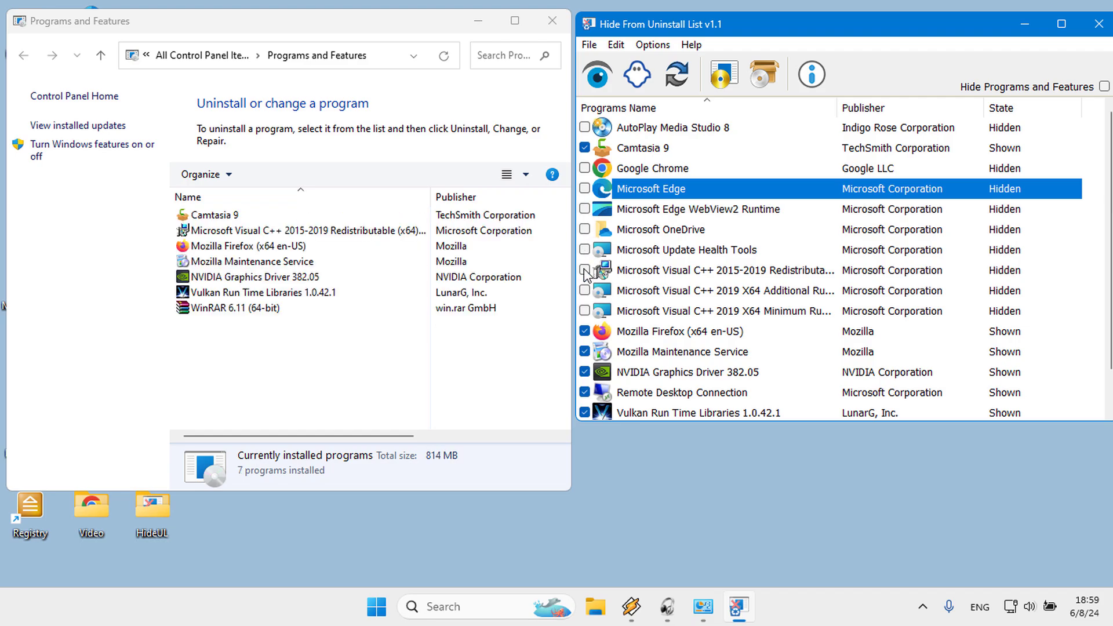
{"action": "left_click", "coordinate": [584, 331]}
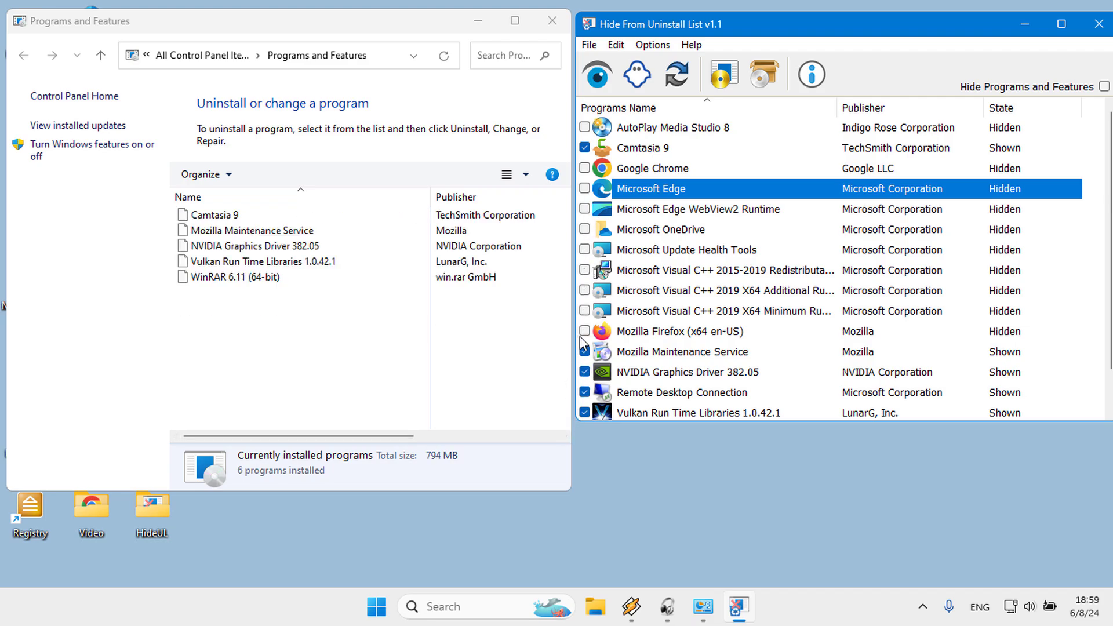
- Reset HideUL with File > Restore Defaults, confirm Yes, and close Programs and Features
{"action": "left_click", "coordinate": [589, 44]}
{"action": "left_click", "coordinate": [623, 107]}
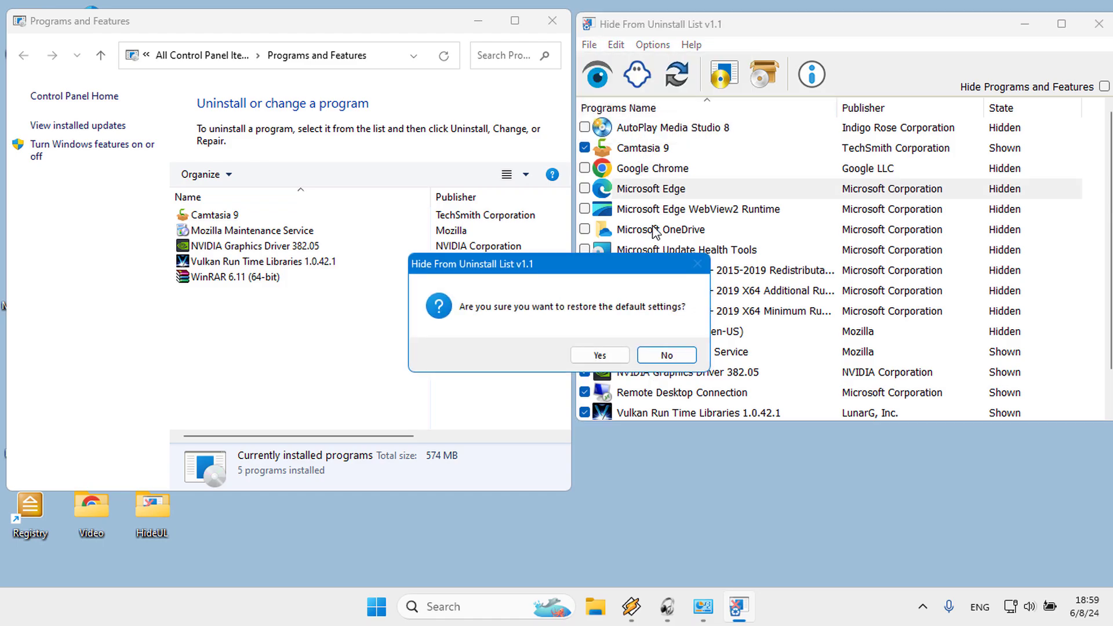
{"action": "left_click", "coordinate": [601, 355]}
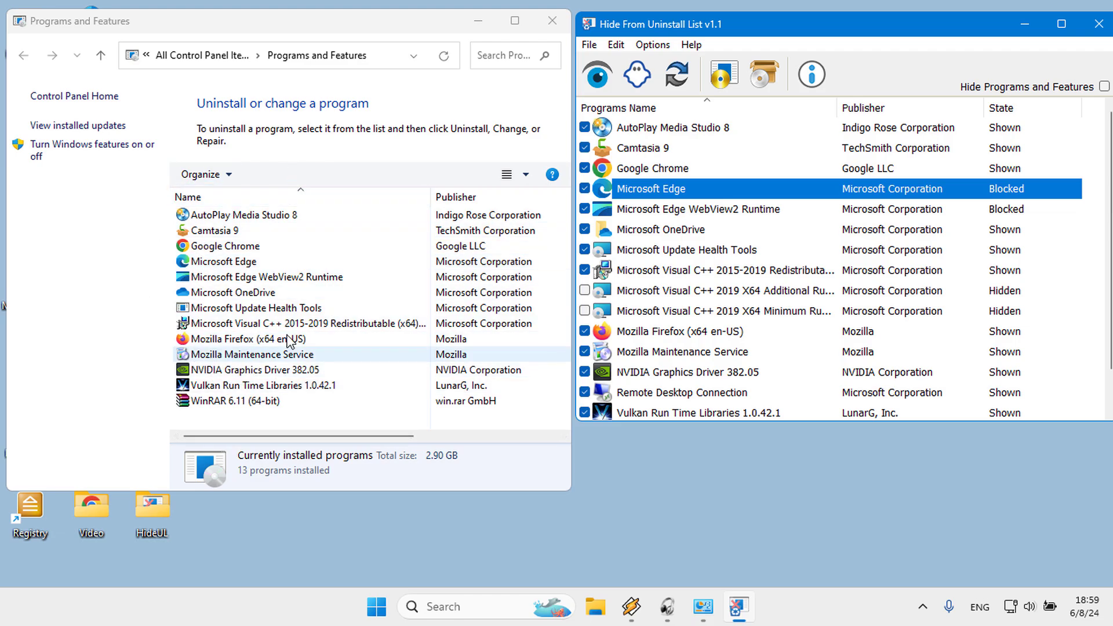
{"action": "left_click", "coordinate": [552, 20]}
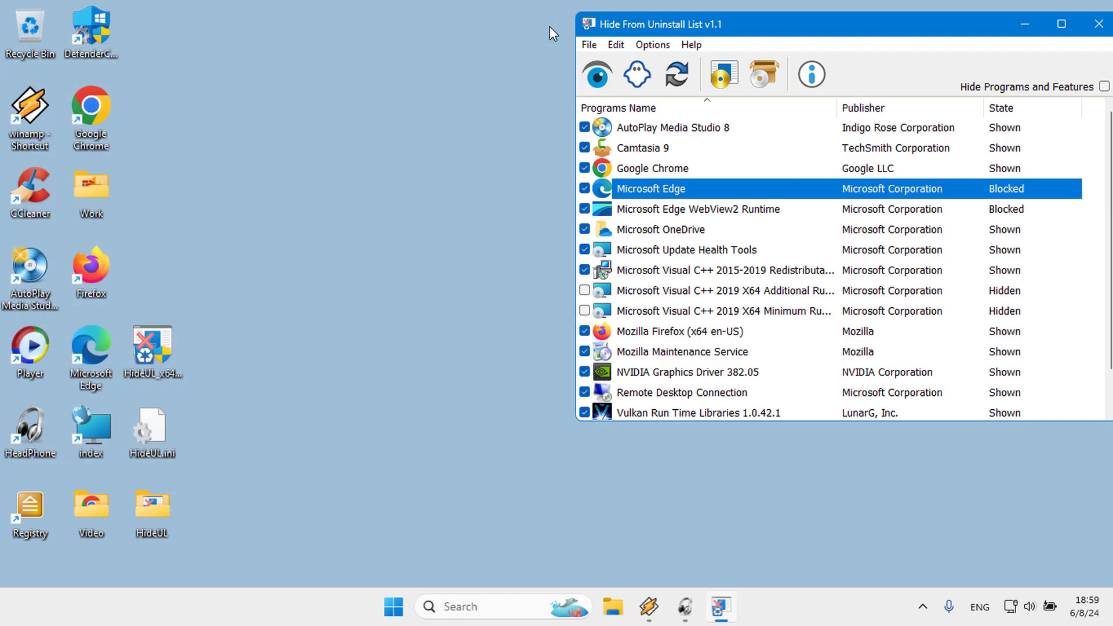
- Open Installed apps (46 apps) from HideUL's Apps & Features button and place Settings top-left
{"action": "left_click_drag", "start_coordinate": [753, 24], "coordinate": [579, 69]}
{"action": "left_click", "coordinate": [602, 126]}
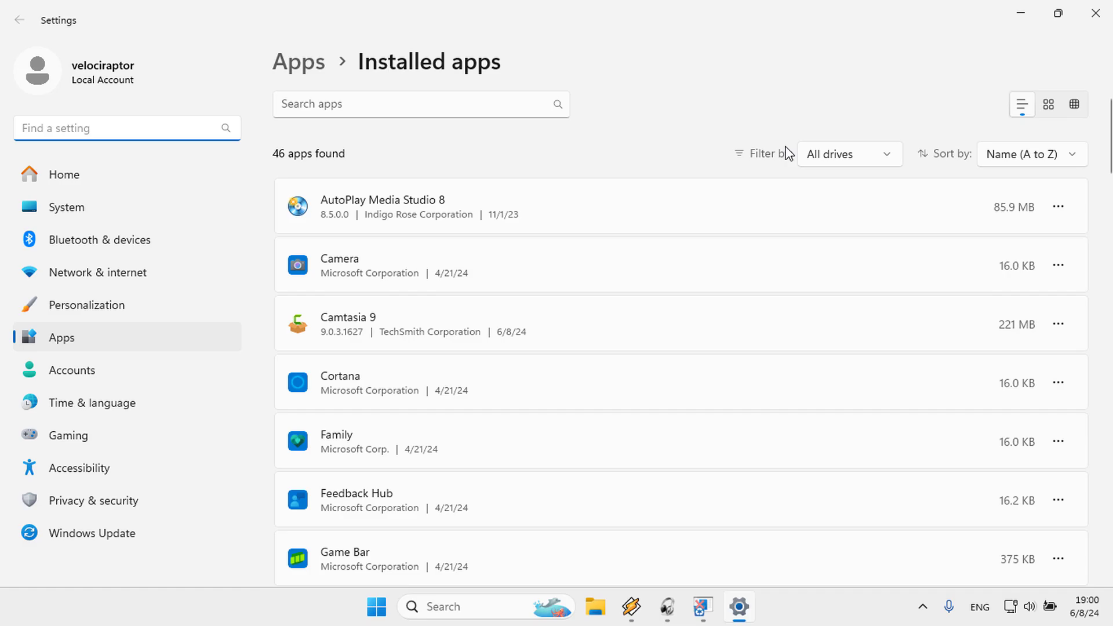
{"action": "left_click", "coordinate": [1058, 12]}
{"action": "left_click_drag", "start_coordinate": [565, 65], "coordinate": [318, 35]}
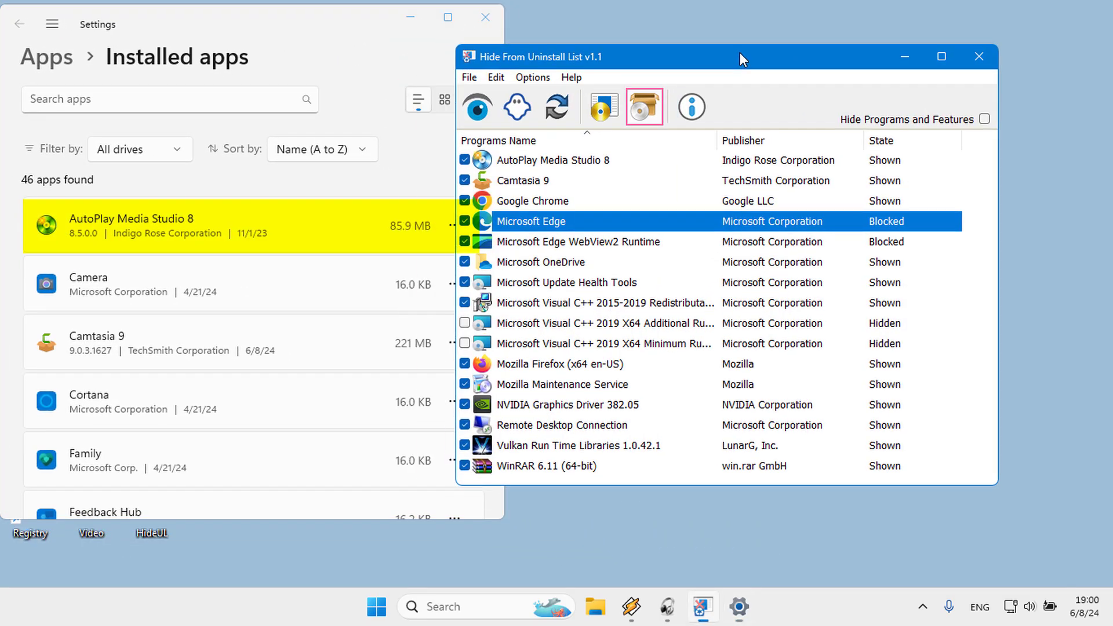